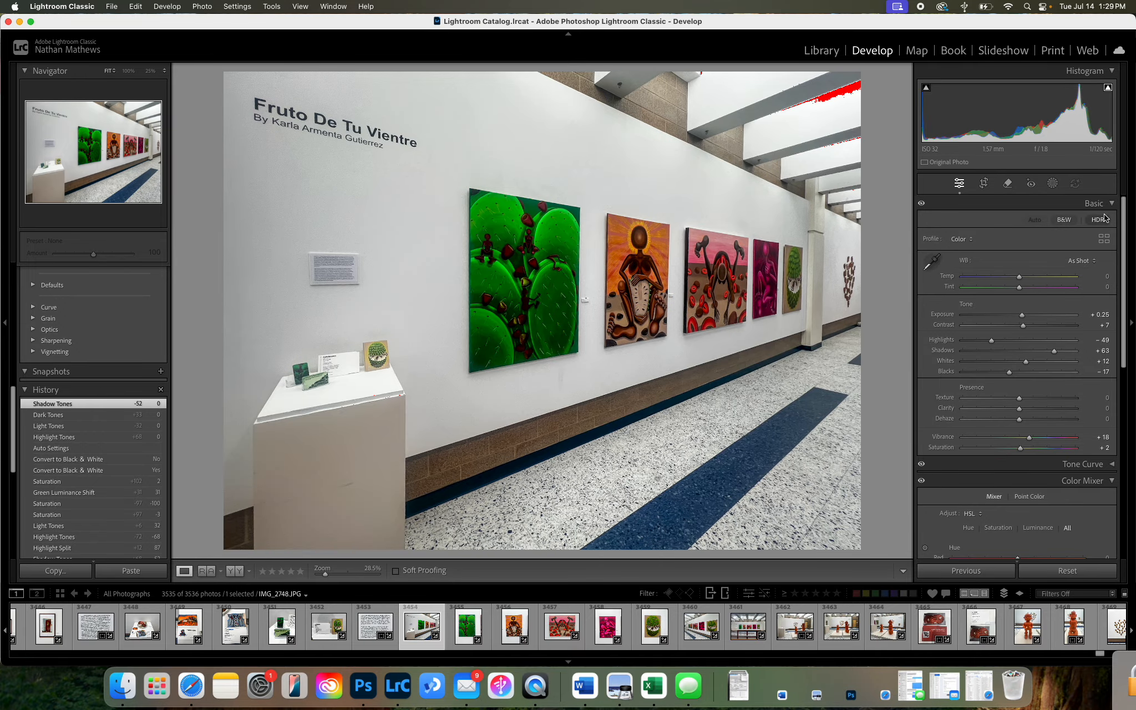
Convert the photo to black and white and back to color to compare.
{"action": "left_click", "coordinate": [1062, 220]}
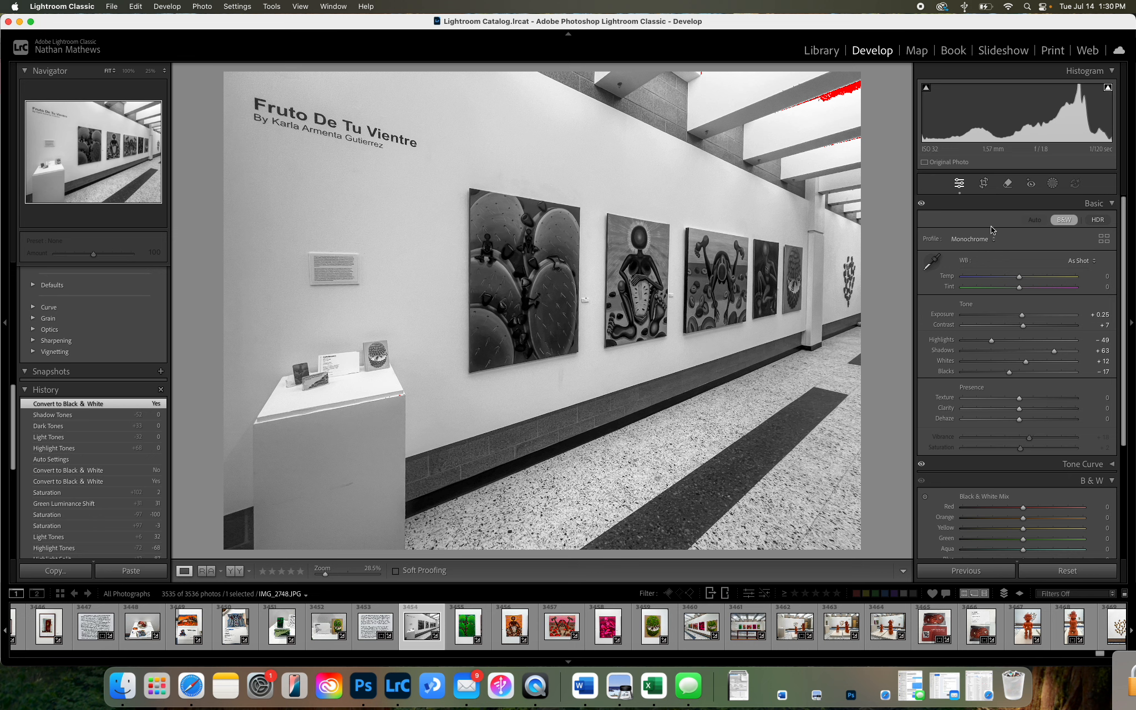
{"action": "left_click", "coordinate": [1063, 219]}
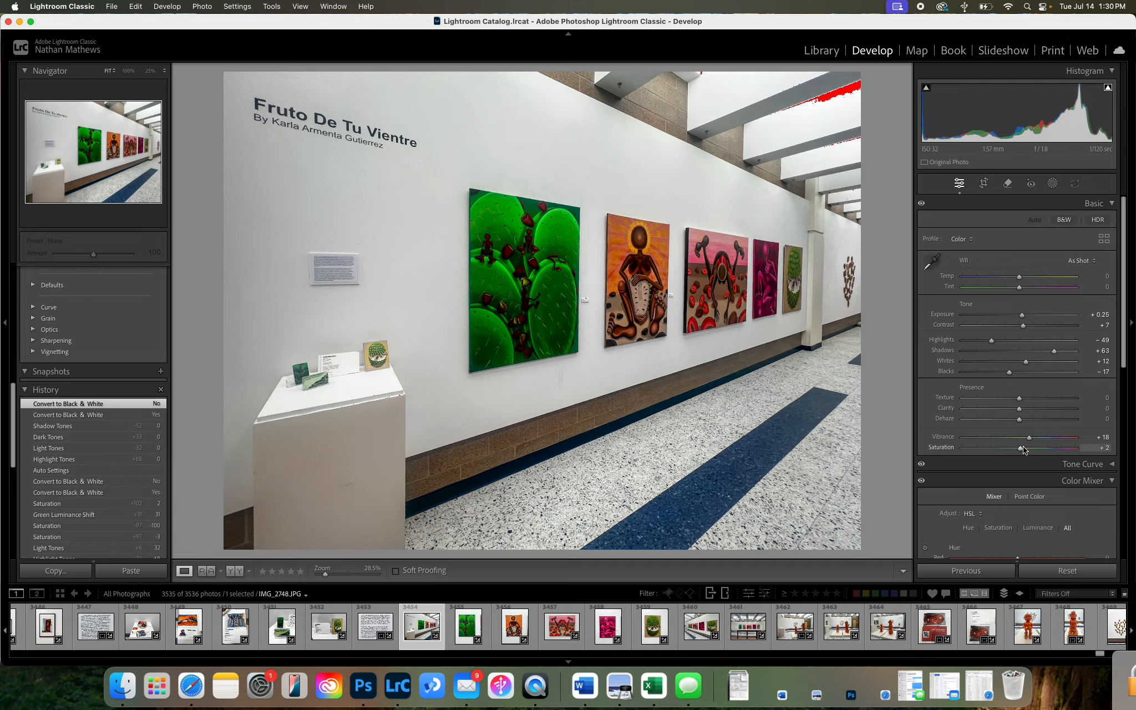
Drop Saturation to -100 to desaturate the photo, then set Saturation to +15.
{"action": "left_click_drag", "start_coordinate": [1021, 447], "coordinate": [925, 451]}
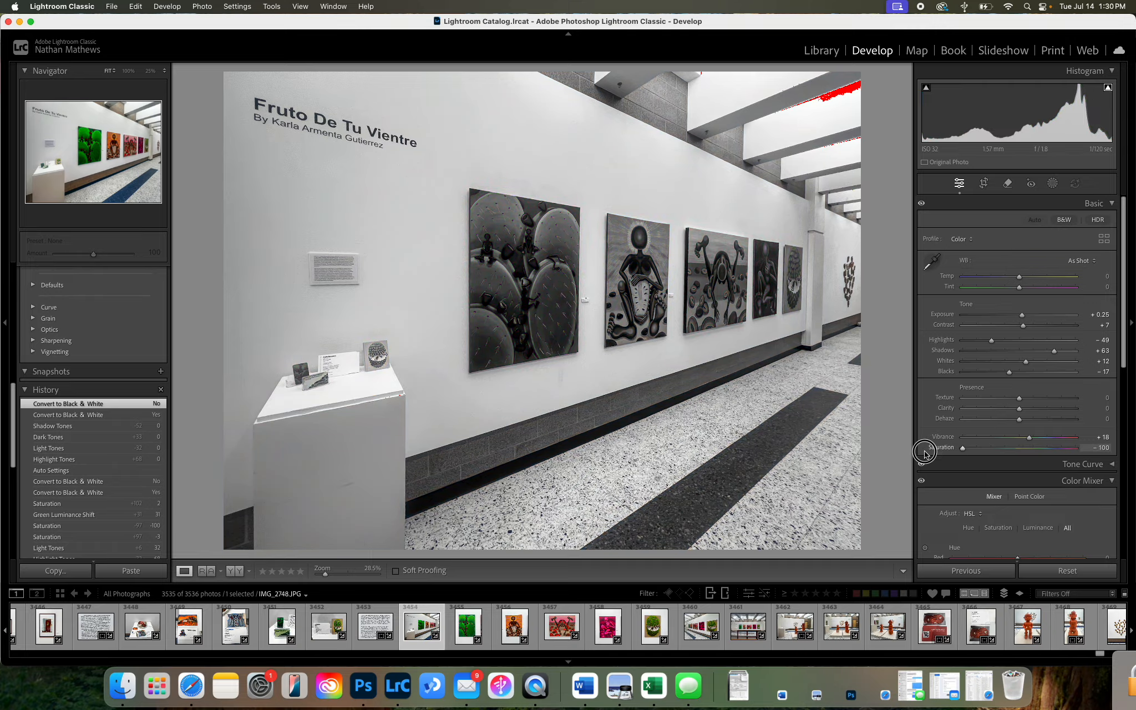
{"action": "left_click", "coordinate": [1028, 448]}
Convert the photo to black and white.
{"action": "scroll", "coordinate": [1030, 345], "scroll_direction": "down", "scroll_amount": 2}
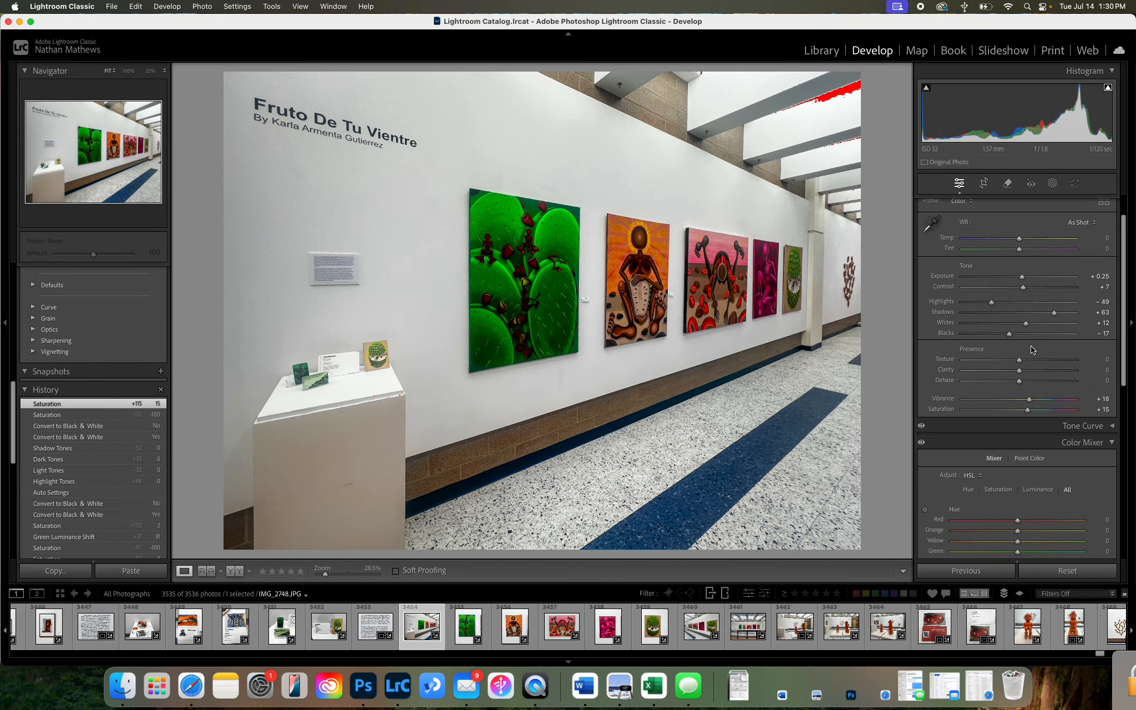
{"action": "scroll", "coordinate": [1030, 346], "scroll_direction": "up", "scroll_amount": 2}
{"action": "left_click", "coordinate": [1066, 220]}
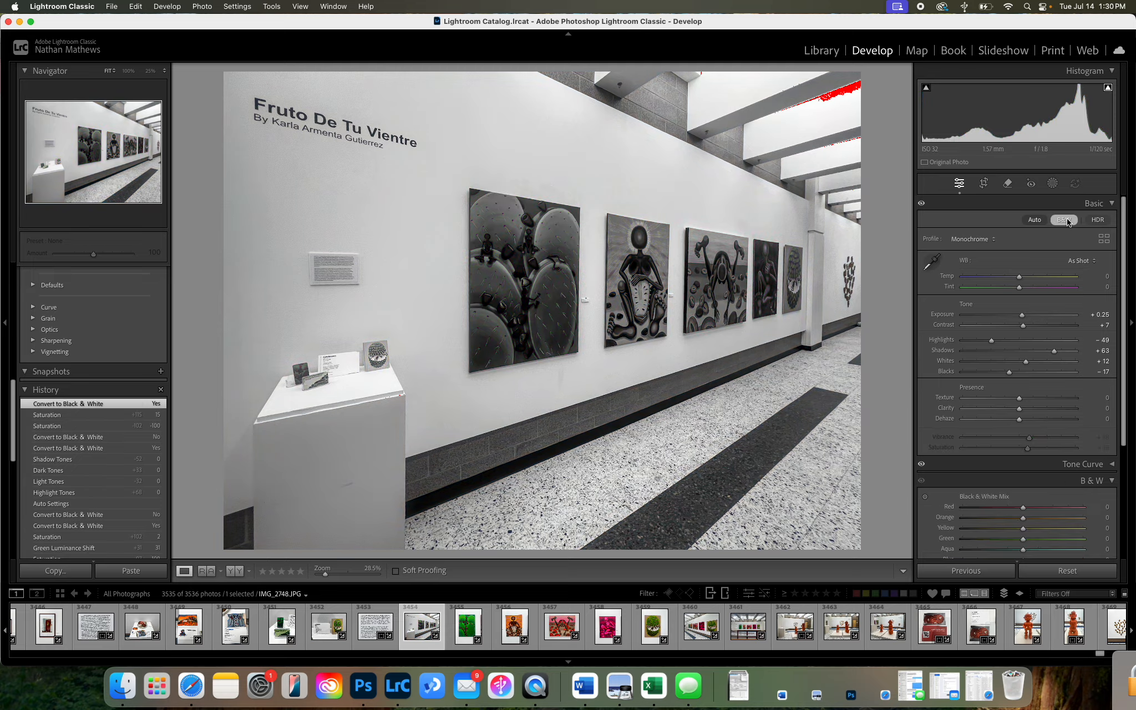
Set the black-and-white mix to Green +47, Blue -45, Purple +5, Magenta +7 and Orange +24.
{"action": "scroll", "coordinate": [1035, 408], "scroll_direction": "down", "scroll_amount": 8}
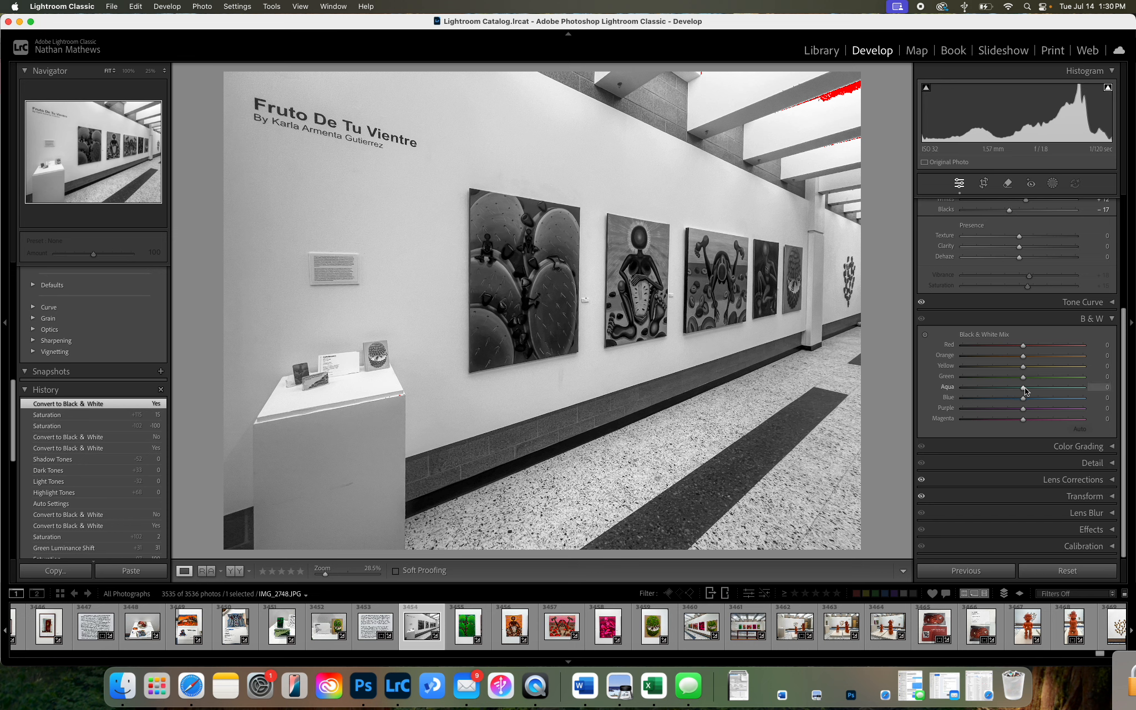
{"action": "mouse_move", "coordinate": [1023, 378]}
{"action": "left_mouse_down"}
{"action": "mouse_move", "coordinate": [1083, 376]}
{"action": "mouse_move", "coordinate": [989, 386]}
{"action": "mouse_move", "coordinate": [1006, 375]}
{"action": "mouse_move", "coordinate": [1073, 378]}
{"action": "mouse_move", "coordinate": [1022, 380]}
{"action": "left_mouse_up"}
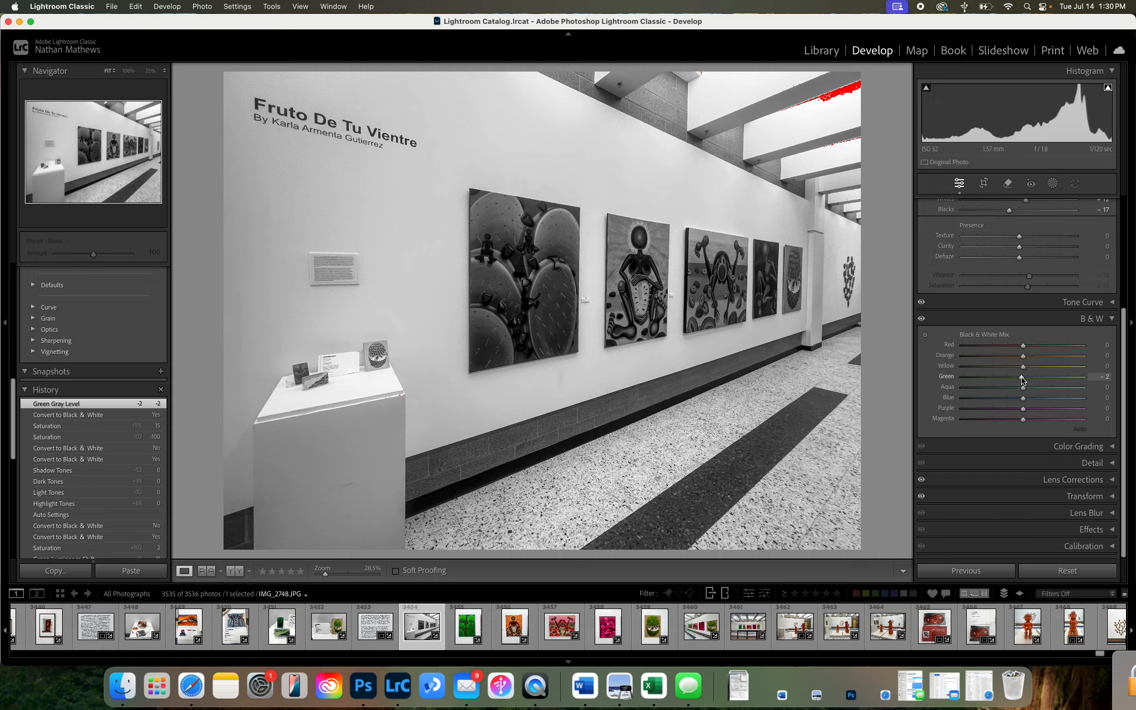
{"action": "left_click_drag", "start_coordinate": [1022, 379], "coordinate": [1052, 383]}
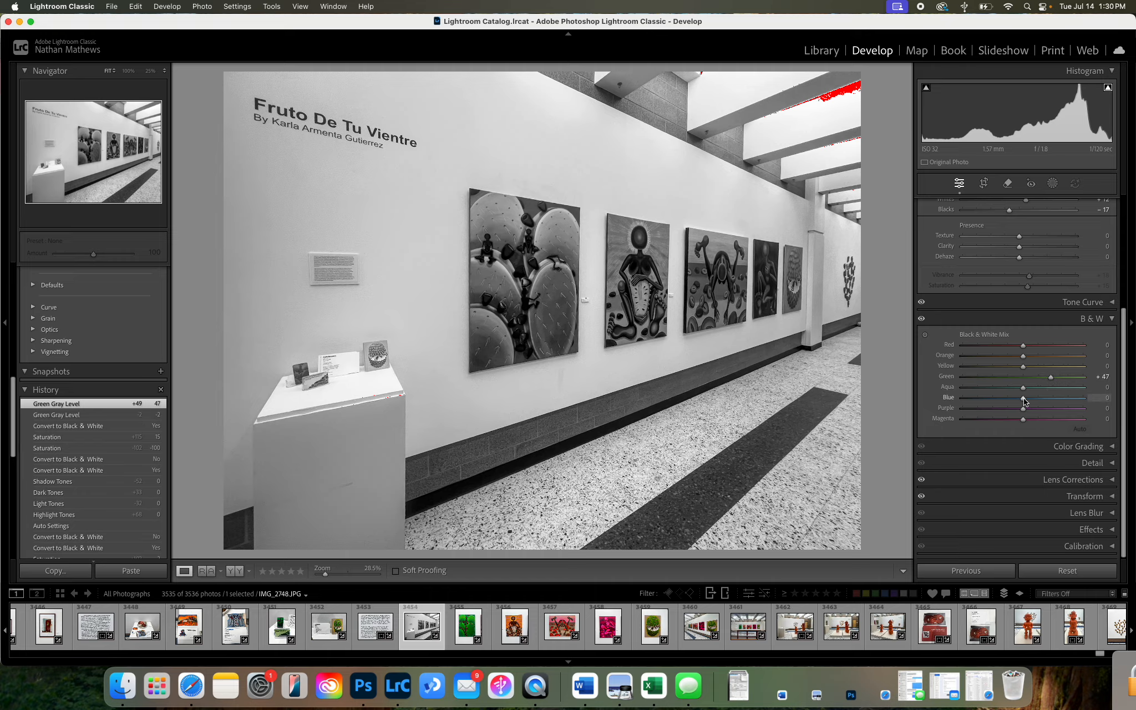
{"action": "left_click_drag", "start_coordinate": [1024, 401], "coordinate": [996, 408]}
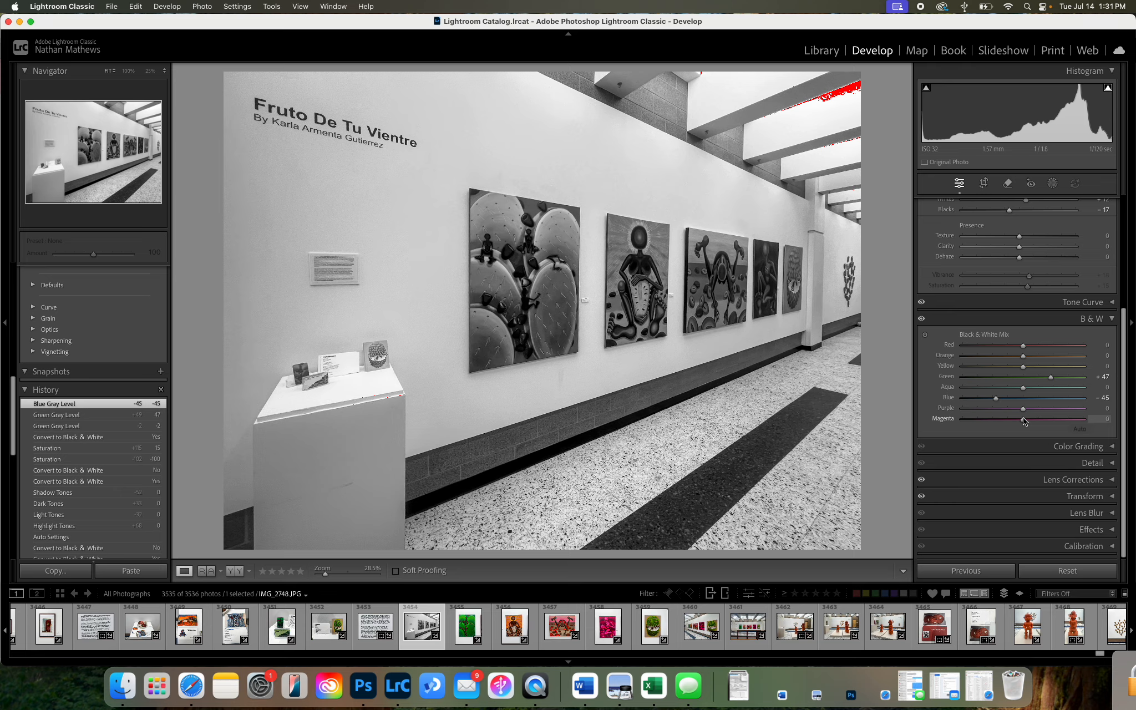
{"action": "mouse_move", "coordinate": [1022, 418]}
{"action": "left_mouse_down"}
{"action": "mouse_move", "coordinate": [1071, 421]}
{"action": "mouse_move", "coordinate": [943, 419]}
{"action": "mouse_move", "coordinate": [1054, 419]}
{"action": "mouse_move", "coordinate": [976, 420]}
{"action": "mouse_move", "coordinate": [1051, 411]}
{"action": "mouse_move", "coordinate": [997, 414]}
{"action": "mouse_move", "coordinate": [1027, 418]}
{"action": "left_mouse_up"}
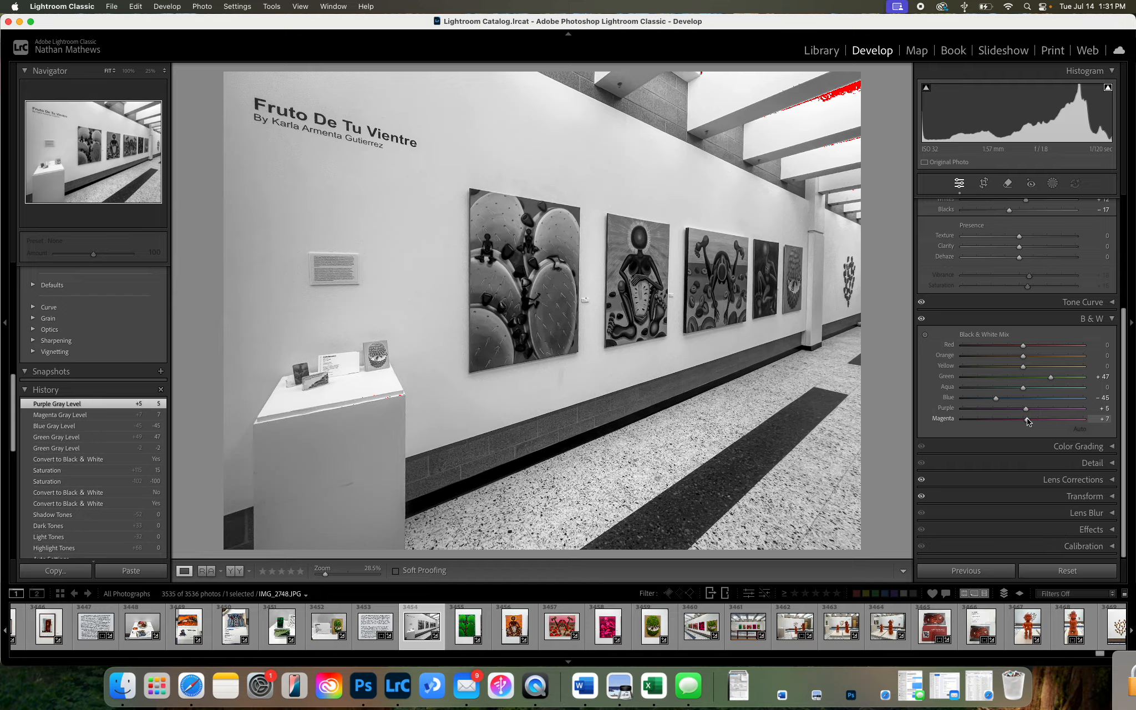
{"action": "mouse_move", "coordinate": [1024, 360]}
{"action": "left_mouse_down"}
{"action": "mouse_move", "coordinate": [1043, 362]}
{"action": "mouse_move", "coordinate": [1014, 362]}
{"action": "mouse_move", "coordinate": [1067, 358]}
{"action": "mouse_move", "coordinate": [1009, 357]}
{"action": "mouse_move", "coordinate": [1072, 360]}
{"action": "mouse_move", "coordinate": [1009, 356]}
{"action": "mouse_move", "coordinate": [1058, 356]}
{"action": "mouse_move", "coordinate": [1037, 360]}
{"action": "left_mouse_up"}
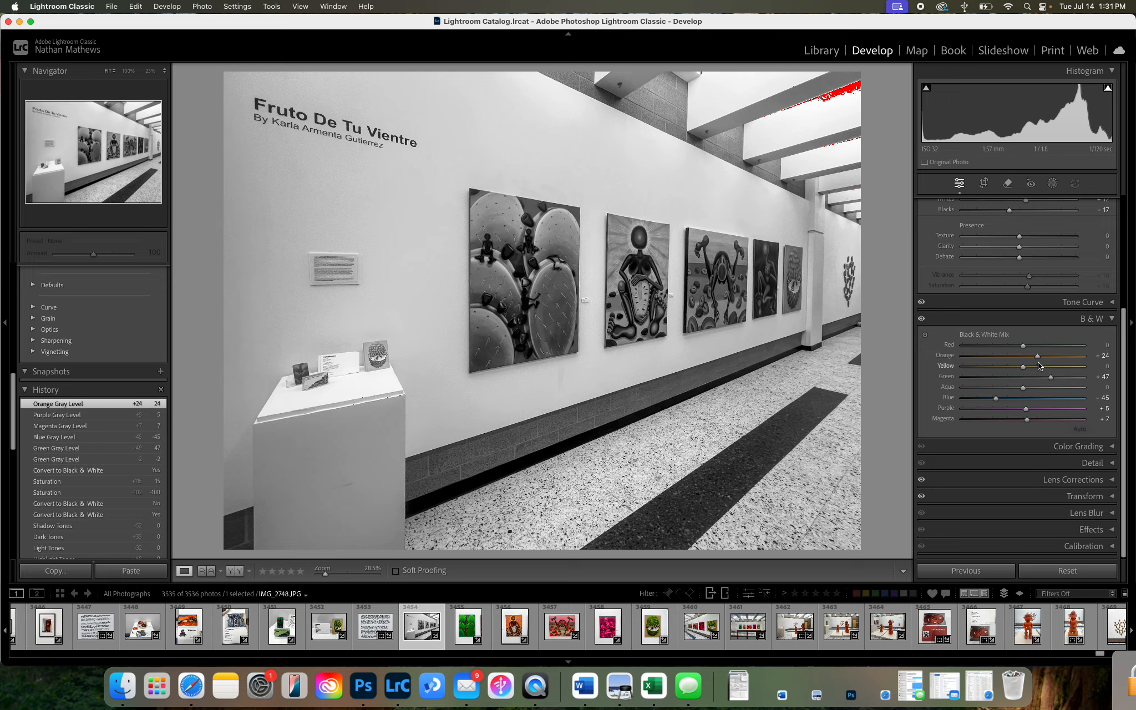
Expand the Tone Curve panel and bring its region controls into view.
{"action": "scroll", "coordinate": [1032, 371], "scroll_direction": "up", "scroll_amount": 5}
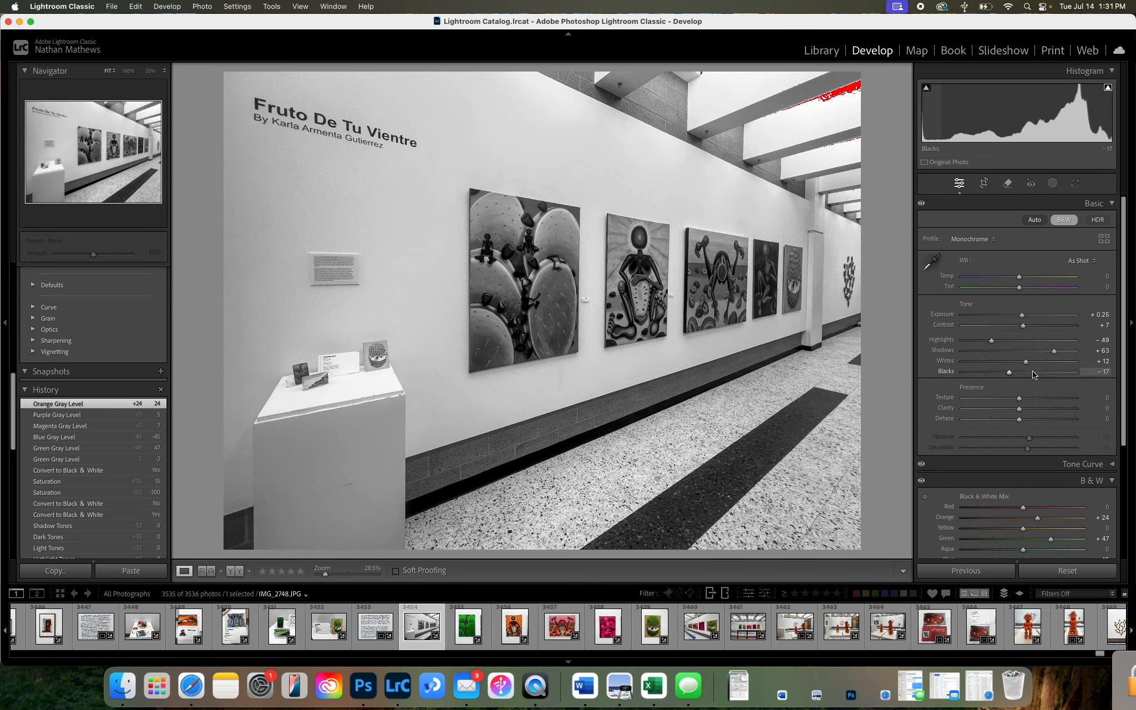
{"action": "scroll", "coordinate": [1033, 373], "scroll_direction": "down", "scroll_amount": 1}
{"action": "left_click", "coordinate": [1112, 449]}
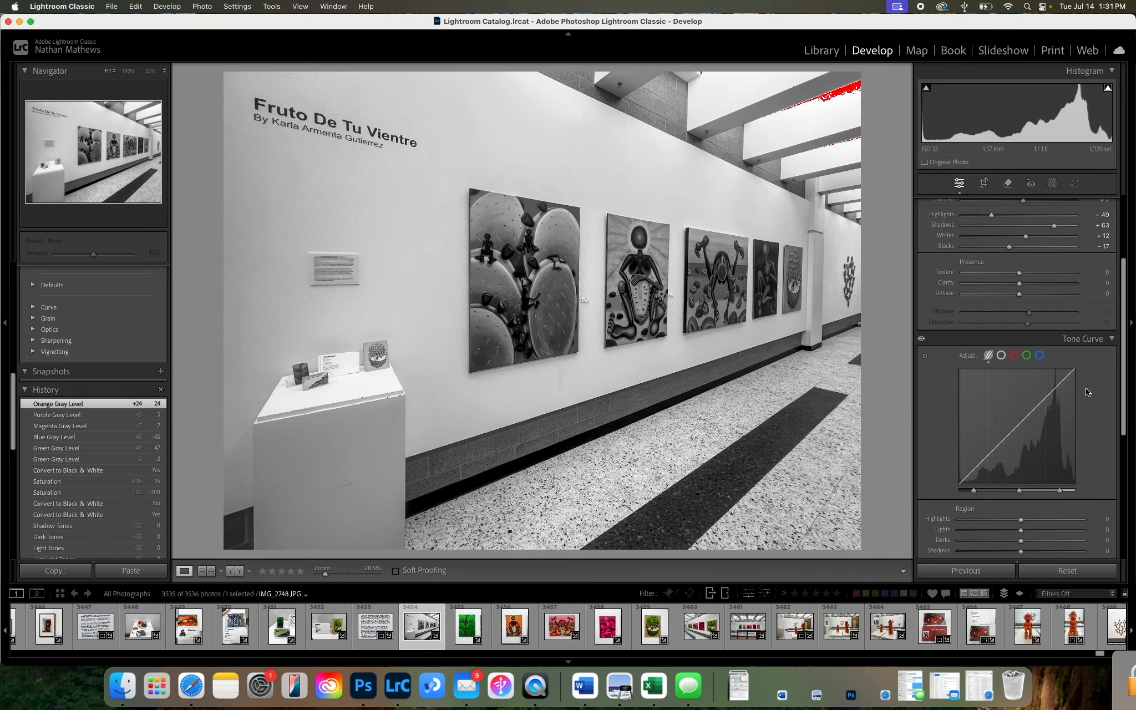
{"action": "scroll", "coordinate": [1096, 433], "scroll_direction": "down", "scroll_amount": 3}
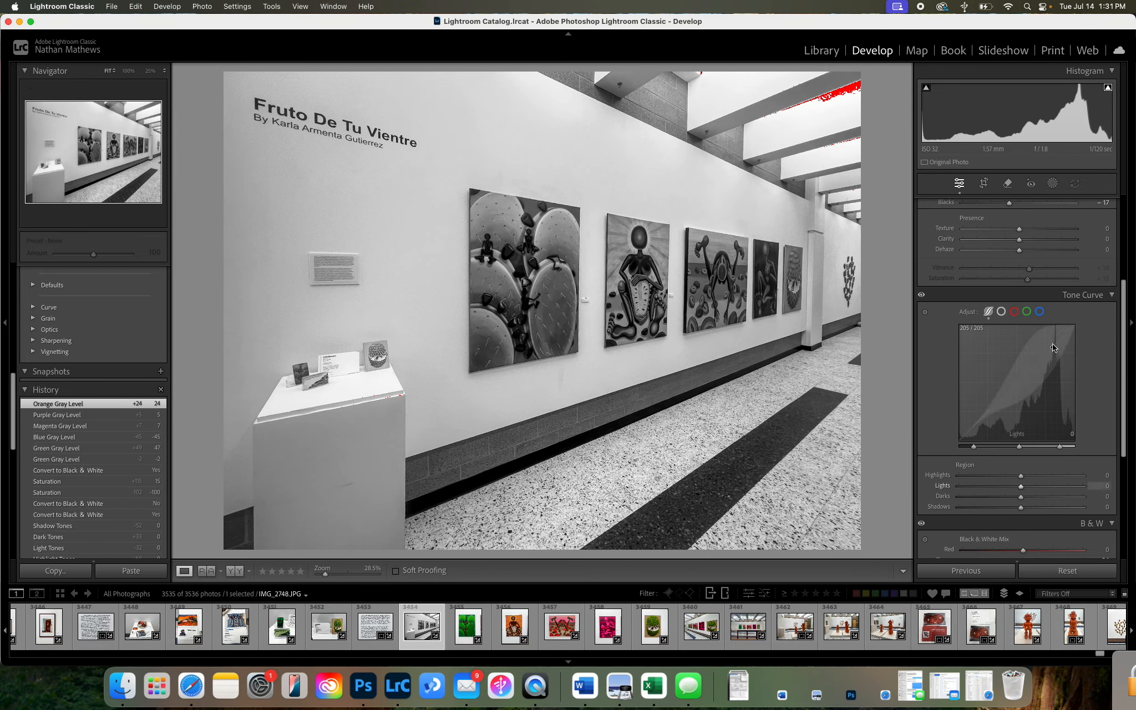
{"action": "scroll", "coordinate": [1099, 361], "scroll_direction": "up", "scroll_amount": 5}
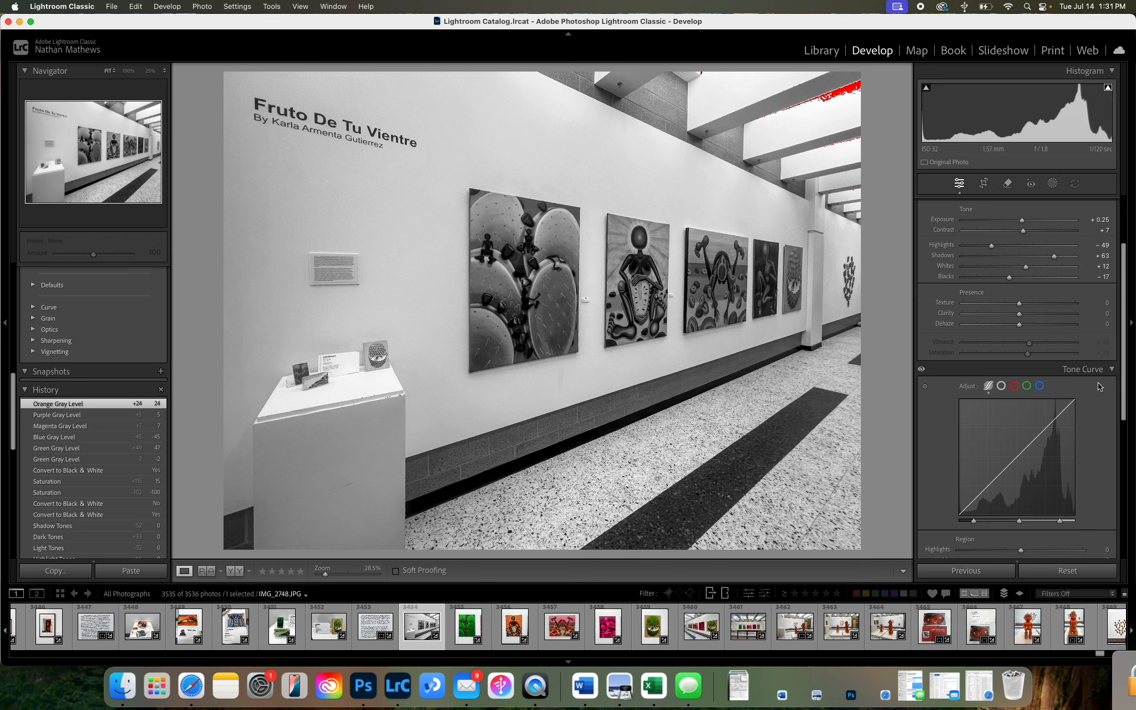
{"action": "scroll", "coordinate": [1093, 456], "scroll_direction": "down", "scroll_amount": 8}
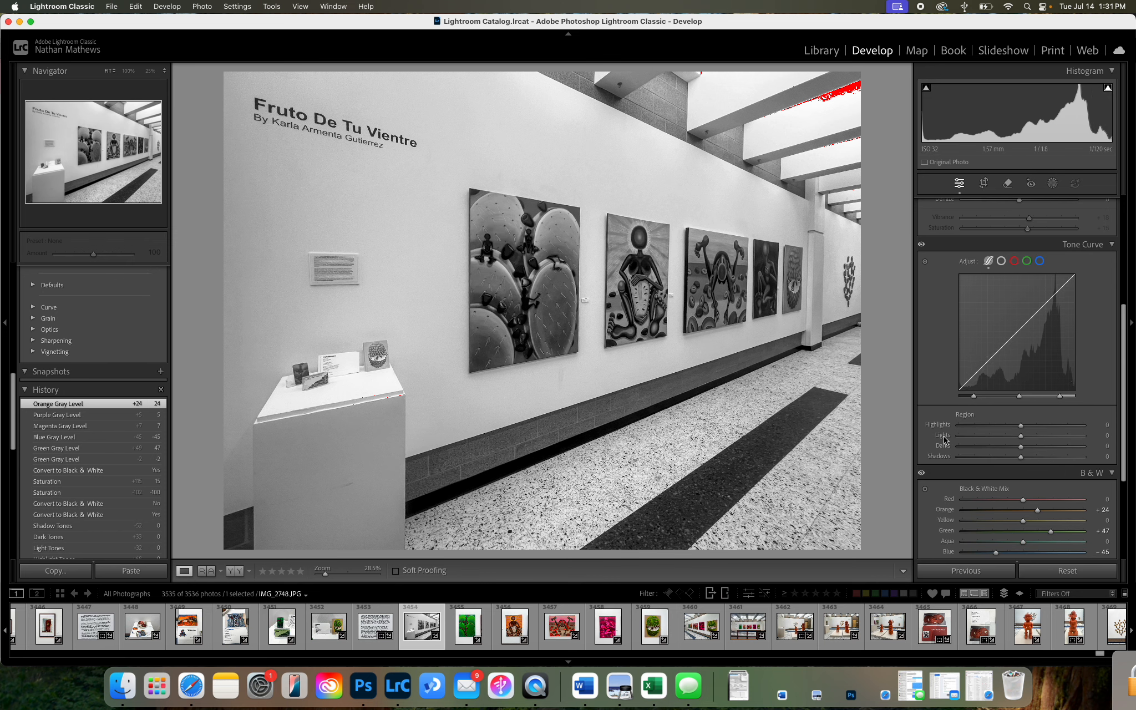
Adjust the tone curve's highlight and shadow split points, then set Lights to +30 and Darks to -43.
{"action": "left_click_drag", "start_coordinate": [1059, 396], "coordinate": [1050, 396]}
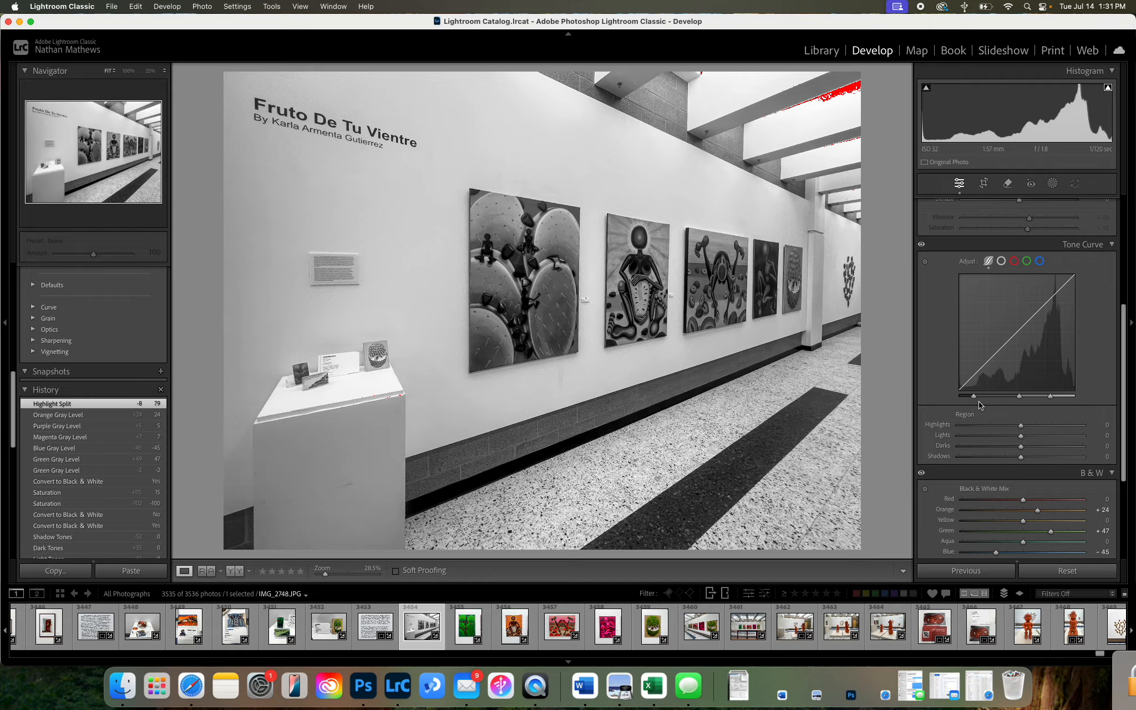
{"action": "left_click_drag", "start_coordinate": [977, 396], "coordinate": [987, 396]}
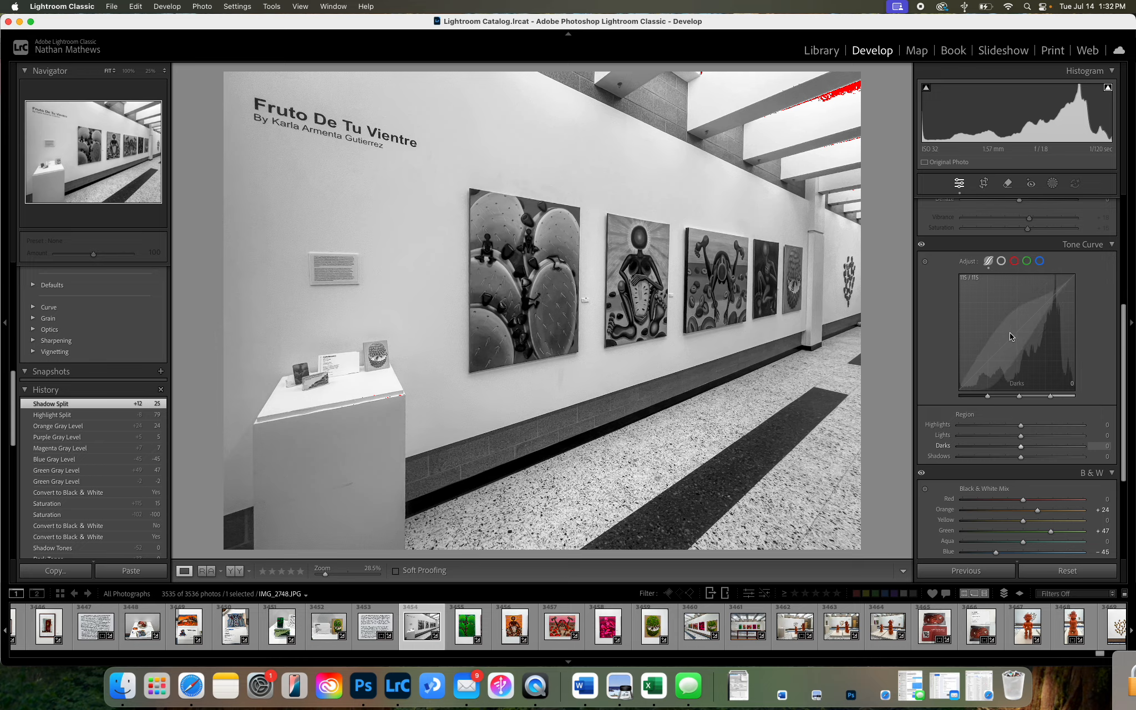
{"action": "mouse_move", "coordinate": [1046, 303]}
{"action": "left_mouse_down"}
{"action": "mouse_move", "coordinate": [1043, 291]}
{"action": "mouse_move", "coordinate": [1031, 305]}
{"action": "left_mouse_up"}
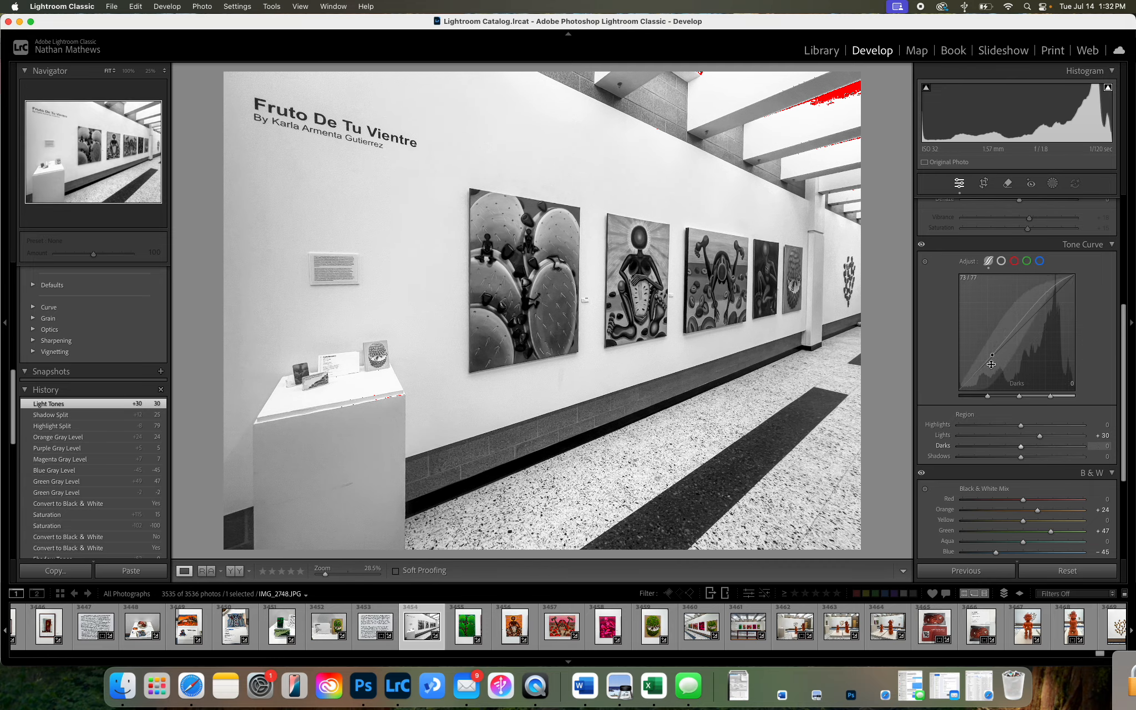
{"action": "left_click_drag", "start_coordinate": [991, 364], "coordinate": [991, 383]}
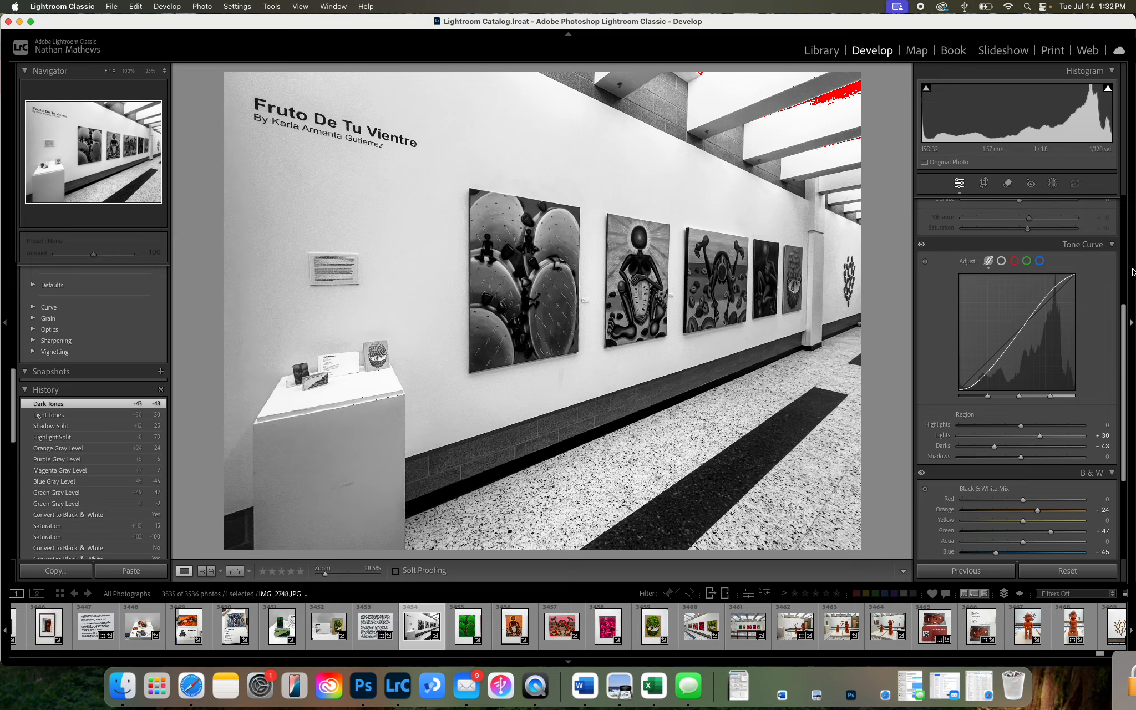
Use the targeted curve adjustment on the image to set Shadows +64, Lights +59 and Highlights -52.
{"action": "left_click", "coordinate": [925, 264]}
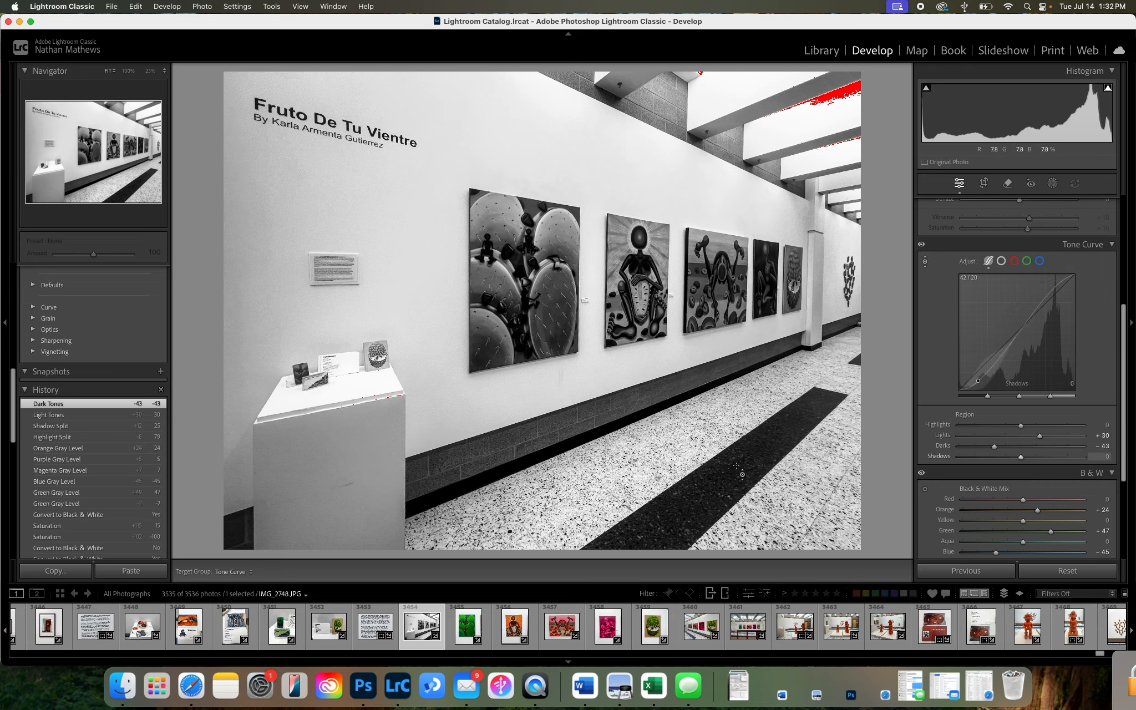
{"action": "mouse_move", "coordinate": [715, 471]}
{"action": "left_mouse_down"}
{"action": "mouse_move", "coordinate": [715, 432]}
{"action": "mouse_move", "coordinate": [736, 465]}
{"action": "left_mouse_up"}
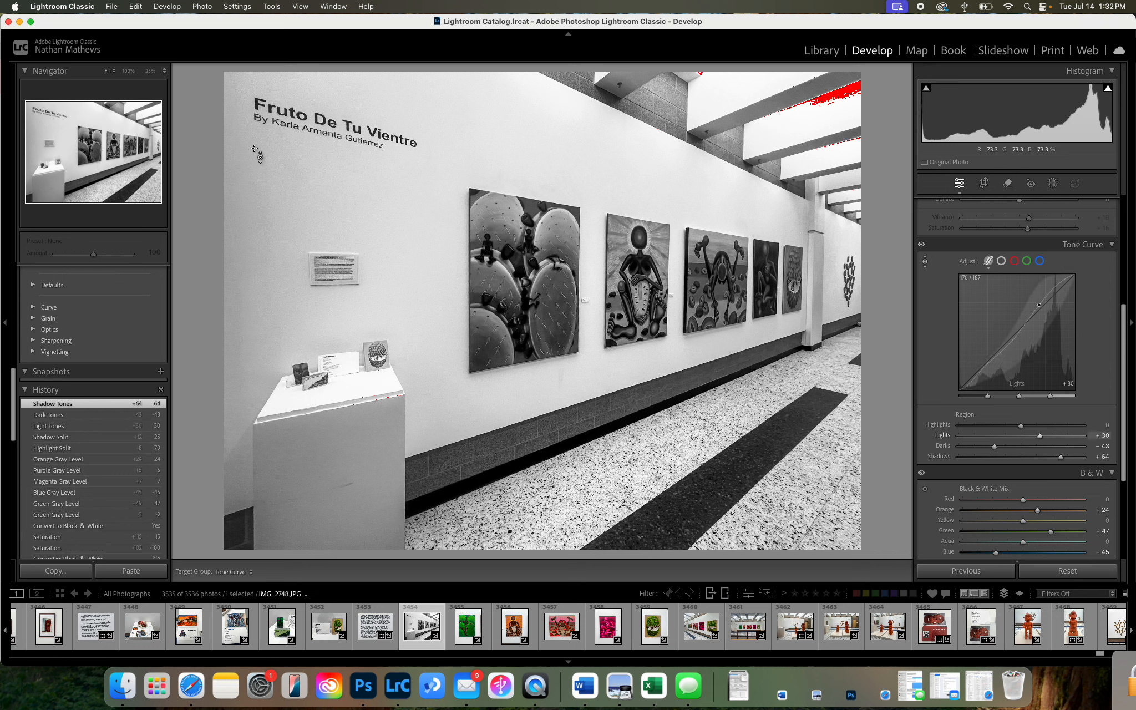
{"action": "left_click_drag", "start_coordinate": [584, 299], "coordinate": [584, 300]}
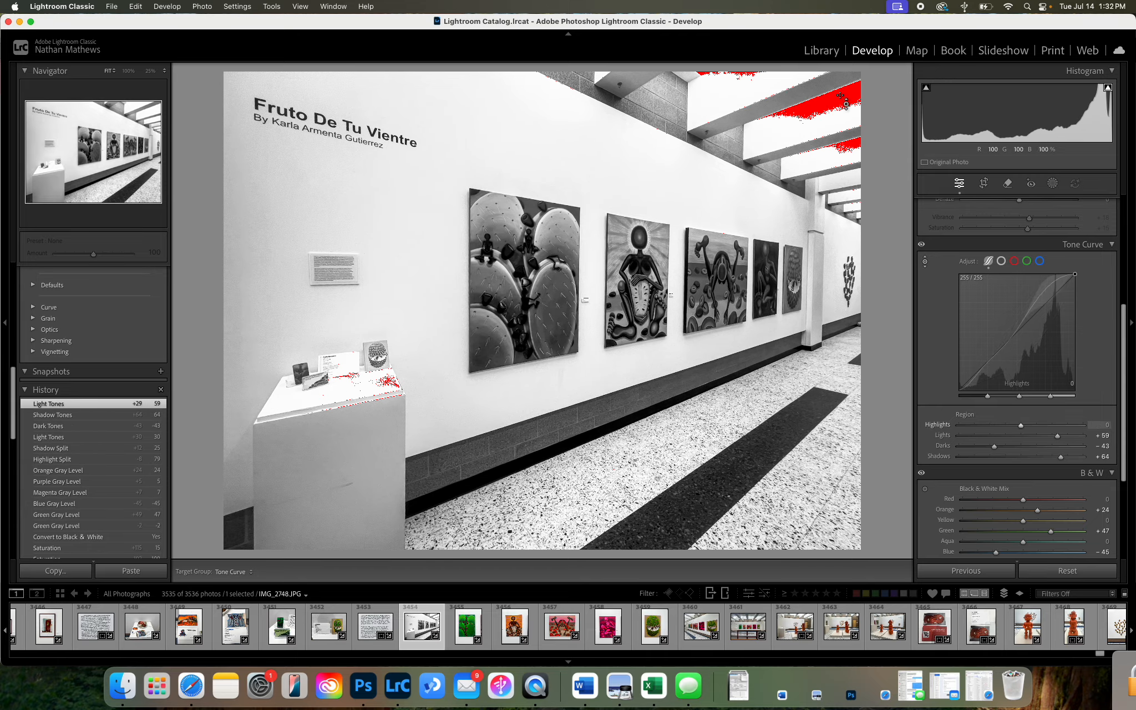
{"action": "left_click_drag", "start_coordinate": [824, 104], "coordinate": [824, 132]}
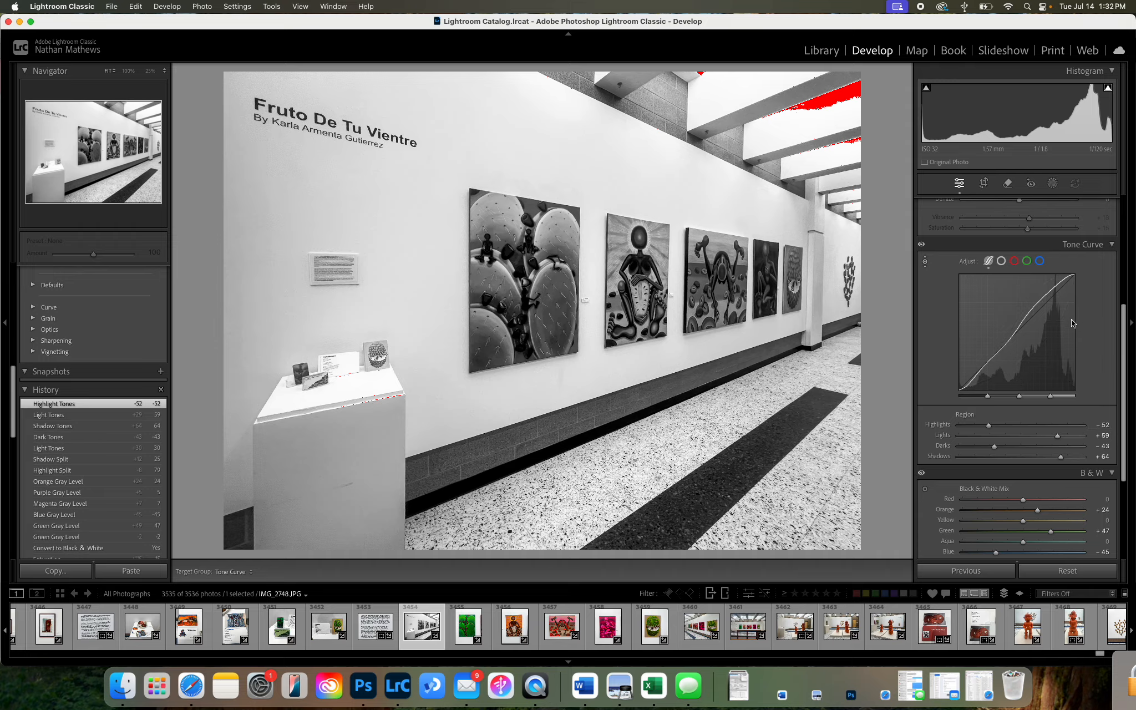
Move the shadow split to 45 and reshape the curve to Highlights -100, Lights +62 and Darks -48.
{"action": "left_click", "coordinate": [988, 396]}
{"action": "left_click_drag", "start_coordinate": [988, 397], "coordinate": [1011, 396]}
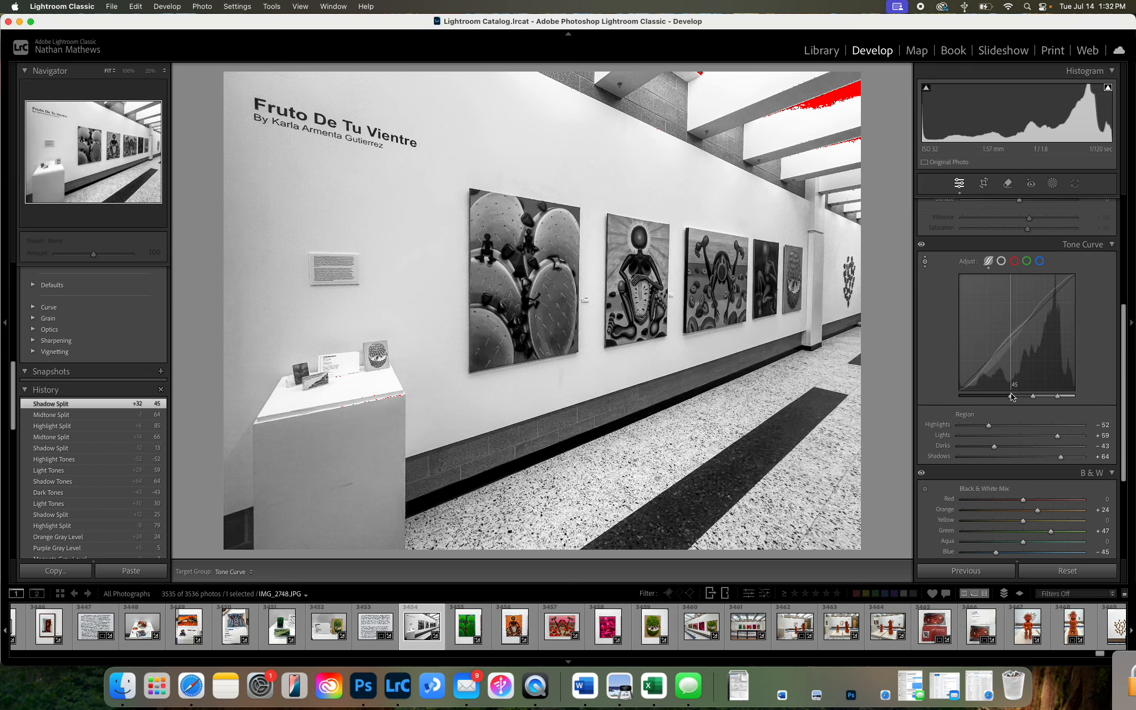
{"action": "left_click_drag", "start_coordinate": [1067, 318], "coordinate": [1045, 330]}
{"action": "mouse_move", "coordinate": [1023, 369]}
{"action": "left_mouse_down"}
{"action": "mouse_move", "coordinate": [1024, 358]}
{"action": "mouse_move", "coordinate": [1023, 383]}
{"action": "mouse_move", "coordinate": [1023, 371]}
{"action": "left_mouse_up"}
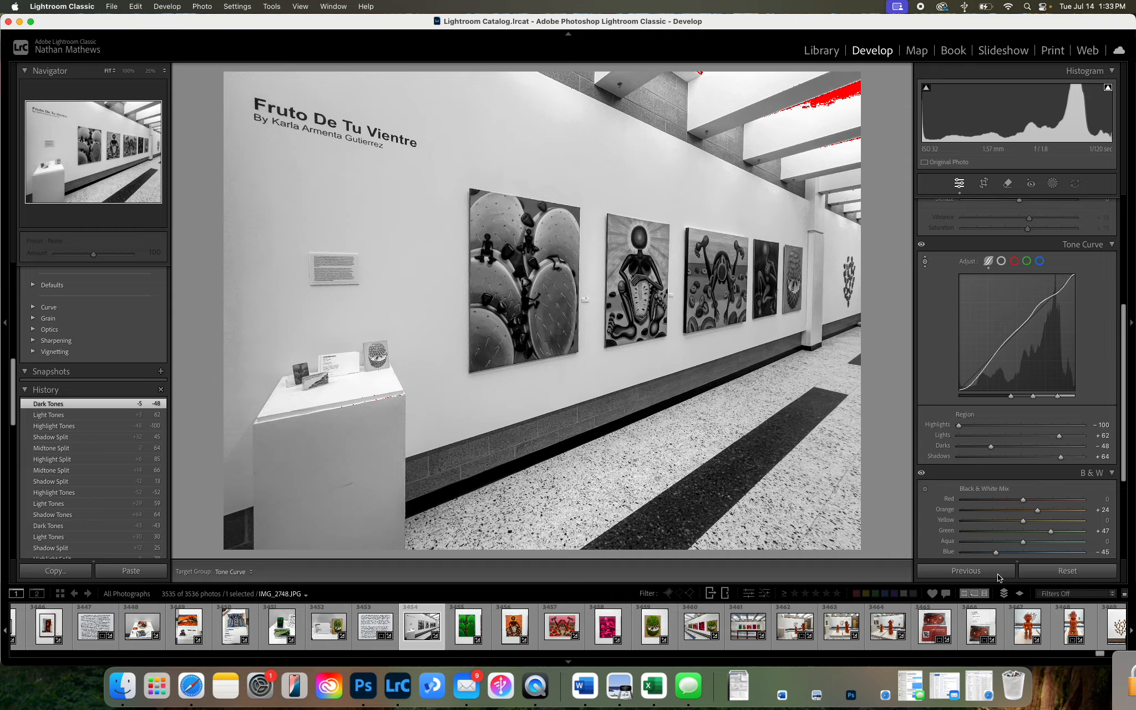
Review the Basic, Tone Curve and black-and-white mix settings.
{"action": "scroll", "coordinate": [1102, 353], "scroll_direction": "up", "scroll_amount": 1}
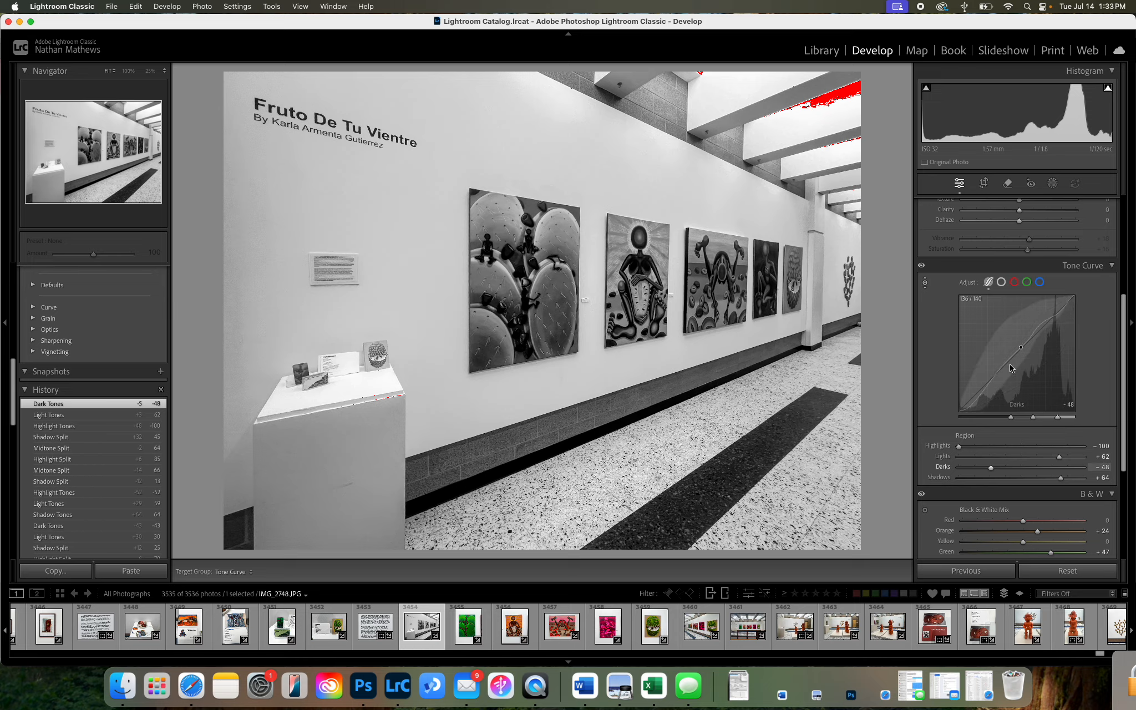
{"action": "scroll", "coordinate": [1099, 341], "scroll_direction": "up", "scroll_amount": 5}
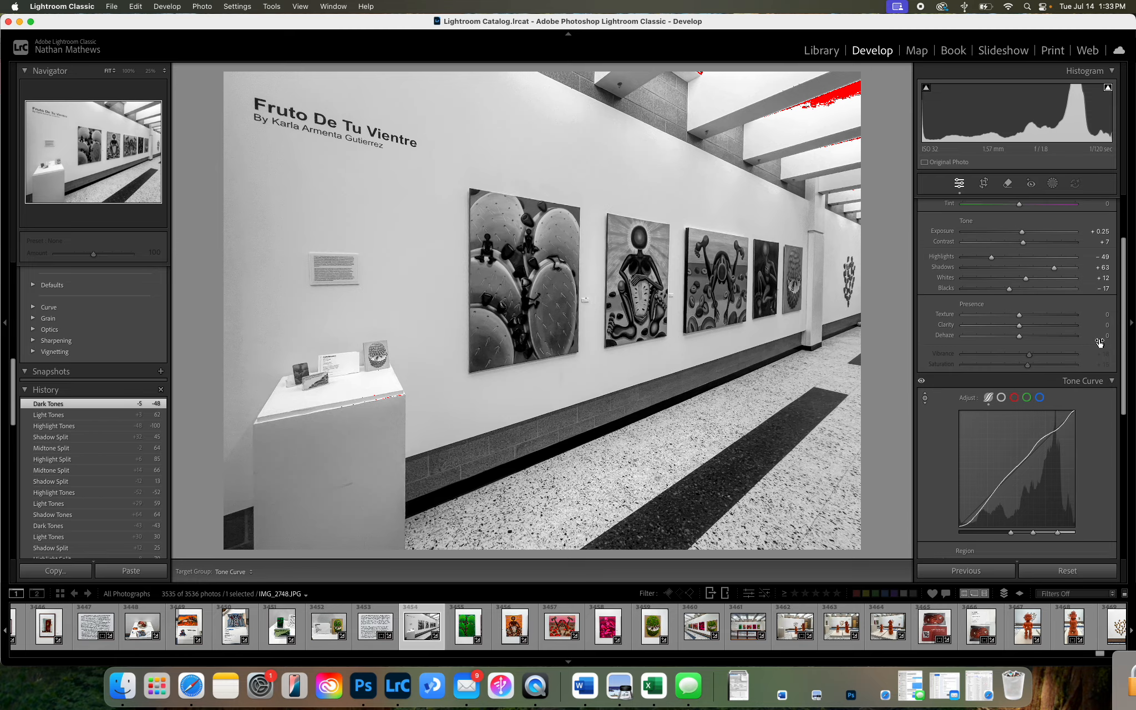
{"action": "scroll", "coordinate": [1099, 345], "scroll_direction": "up", "scroll_amount": 2}
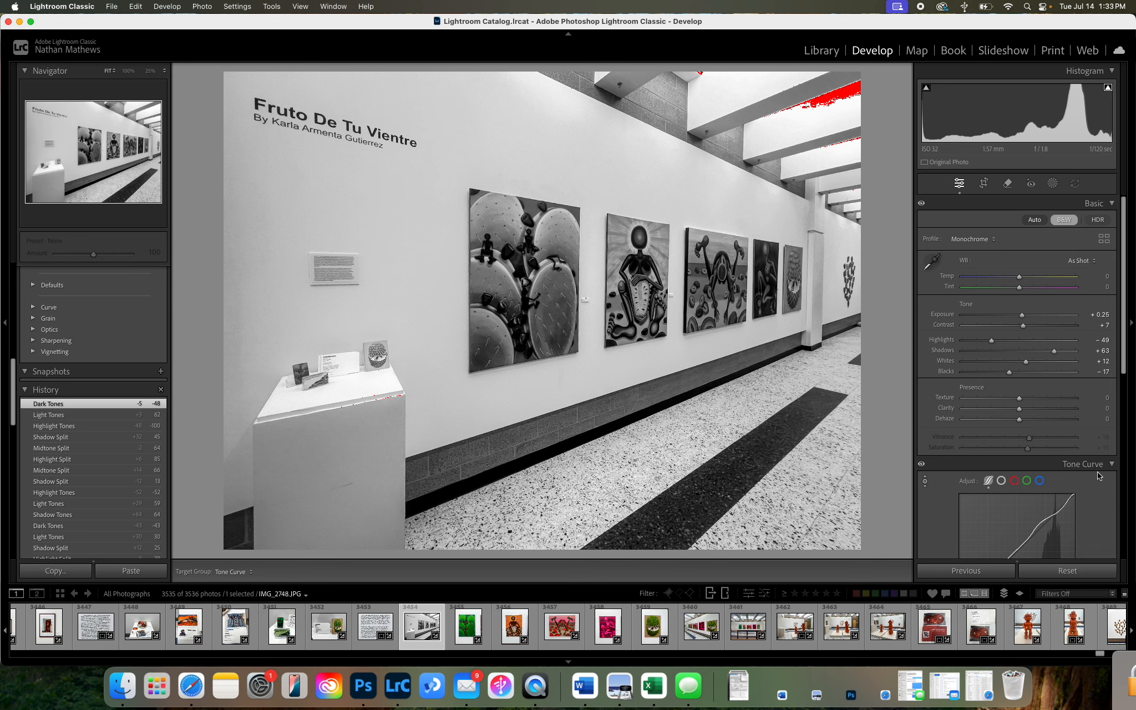
{"action": "scroll", "coordinate": [1097, 471], "scroll_direction": "down", "scroll_amount": 9}
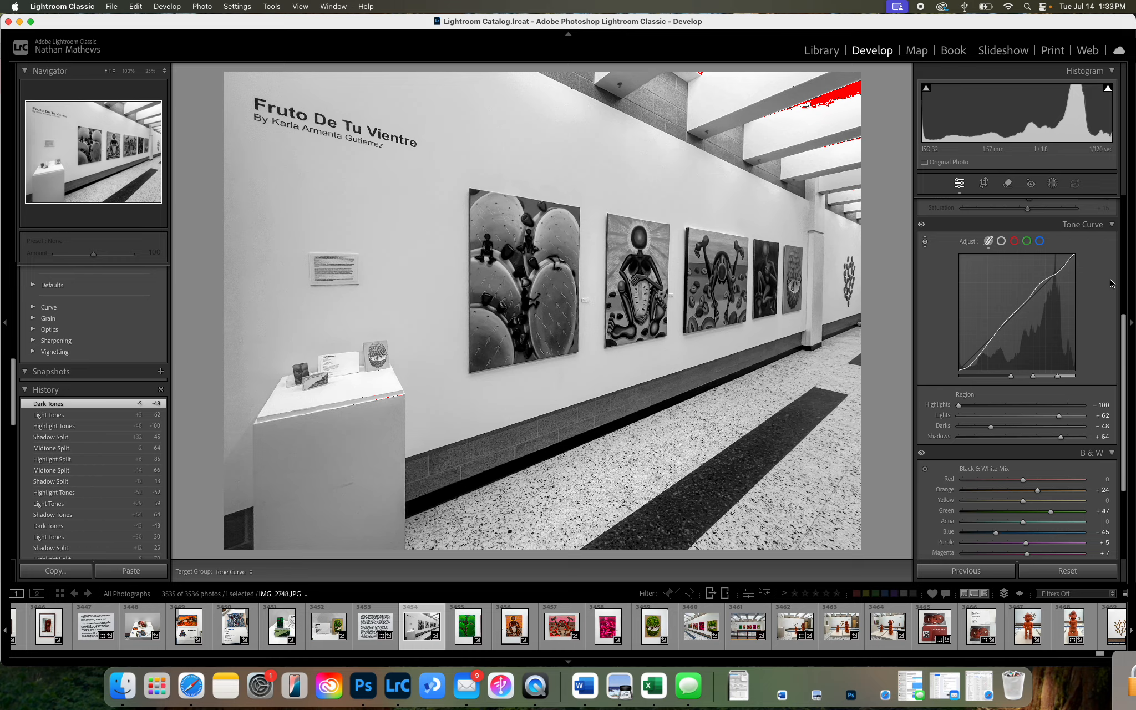
{"action": "scroll", "coordinate": [1111, 283], "scroll_direction": "up", "scroll_amount": 9}
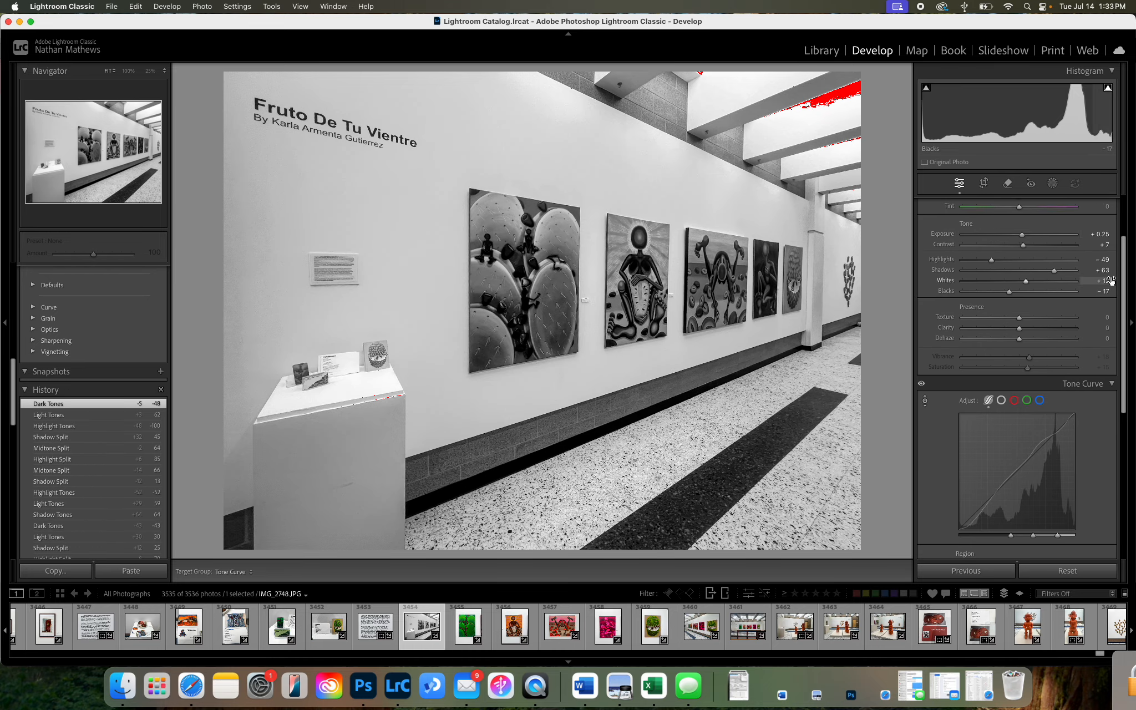